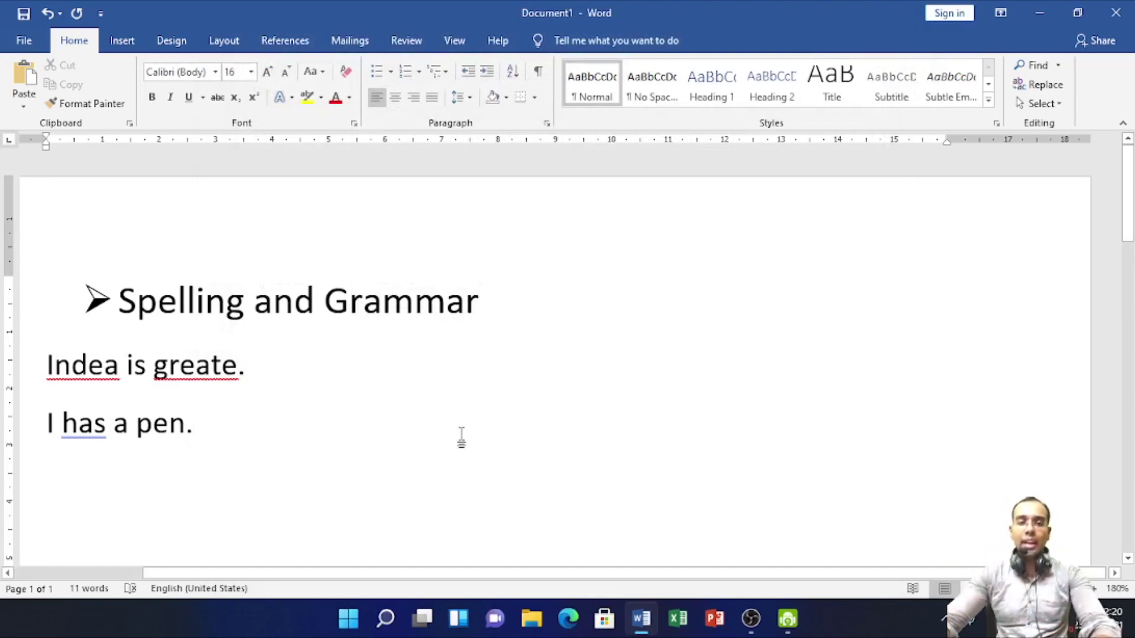
# Step: Open Word Options on the Proofing page and scroll through the spelling and grammar settings
pyautogui.click(23, 42)
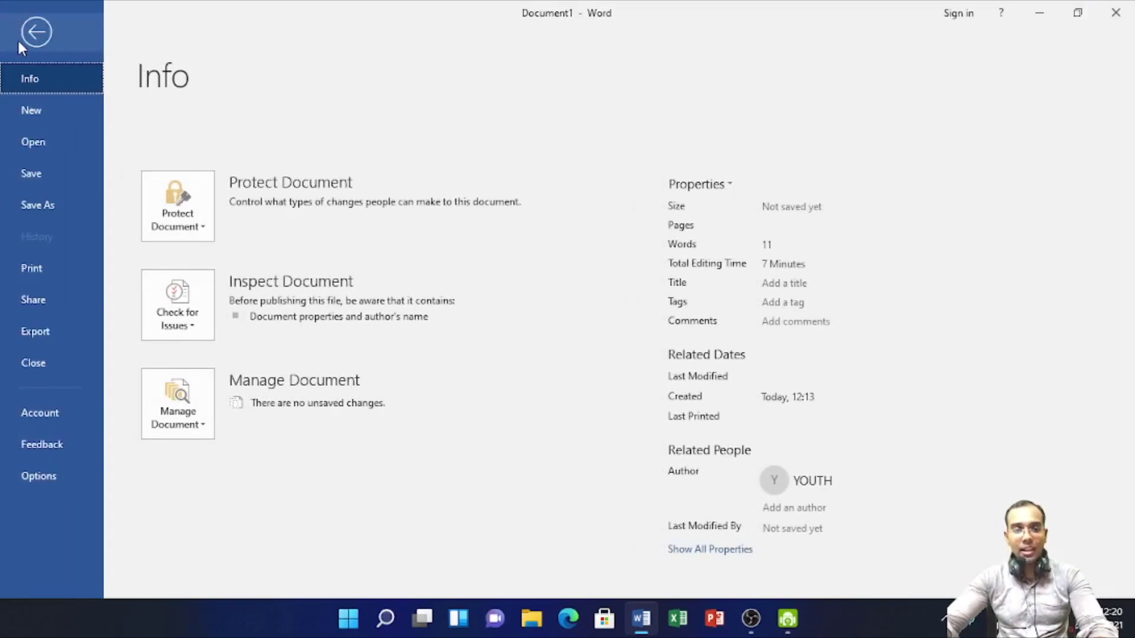
pyautogui.click(59, 482)
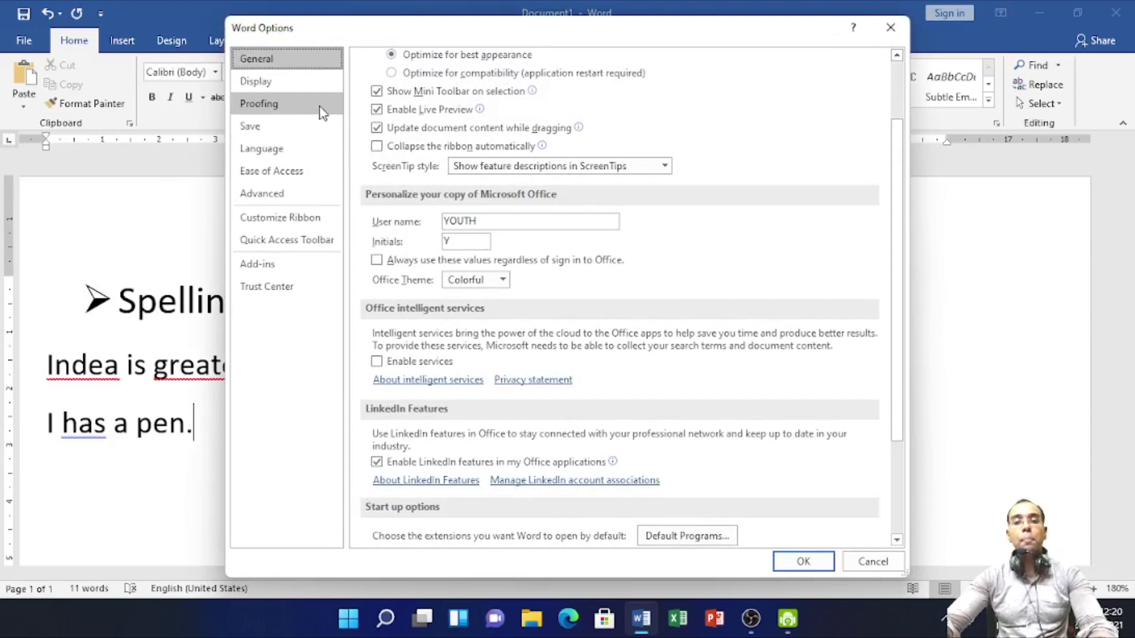
pyautogui.click(322, 106)
pyautogui.scroll(-1, 660, 296)
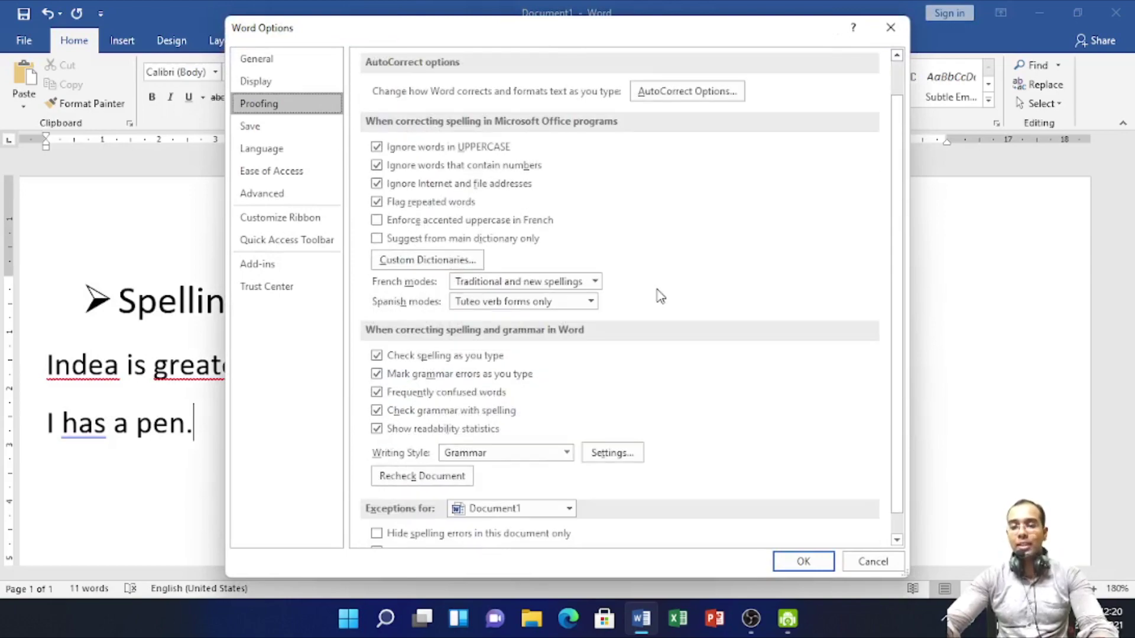
pyautogui.scroll(-1, 656, 305)
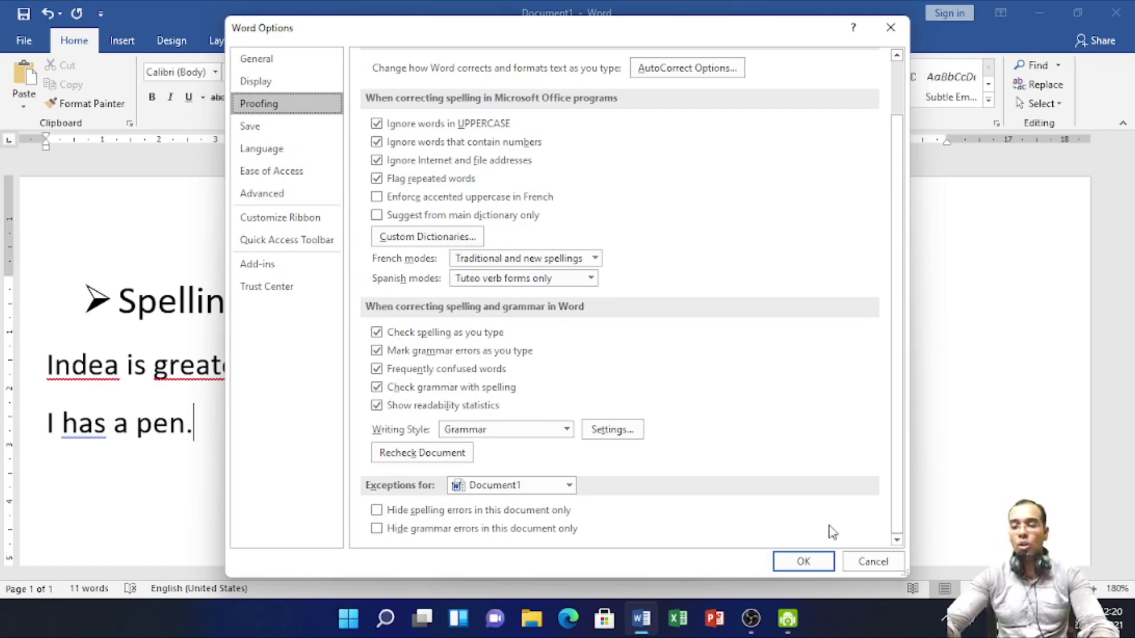
# Step: Confirm Word Options with OK so the check flags the verb in 'I has a pen.'
pyautogui.click(803, 563)
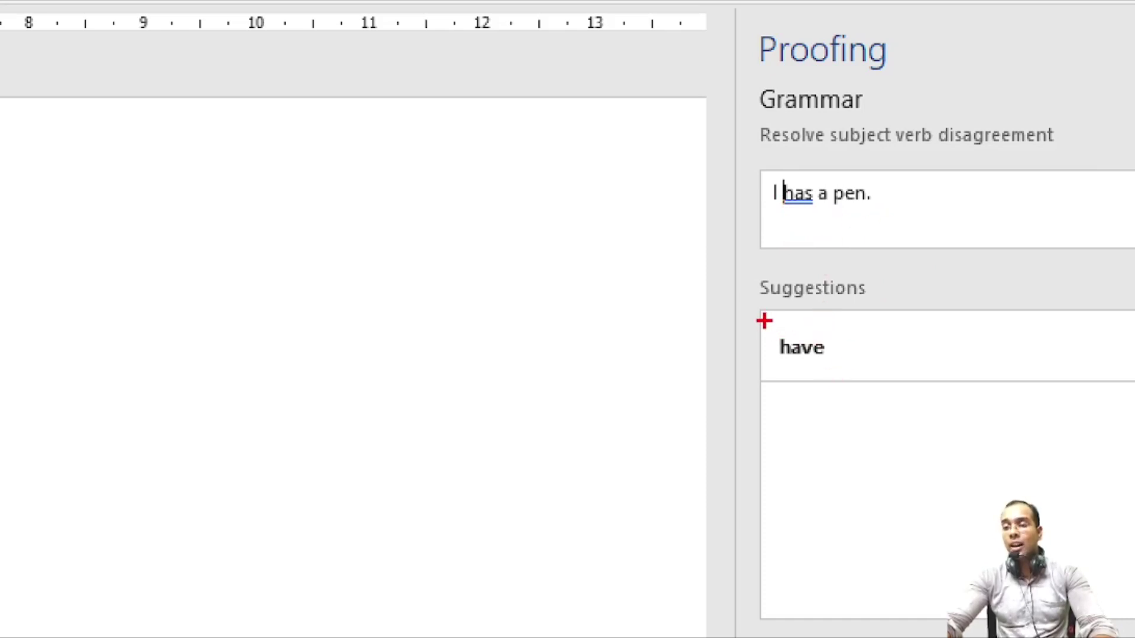
# Step: Accept the Proofing pane suggestion 'have' in place of 'has' in 'I has a pen.'
pyautogui.moveTo(764, 321); pyautogui.dragTo(886, 382)
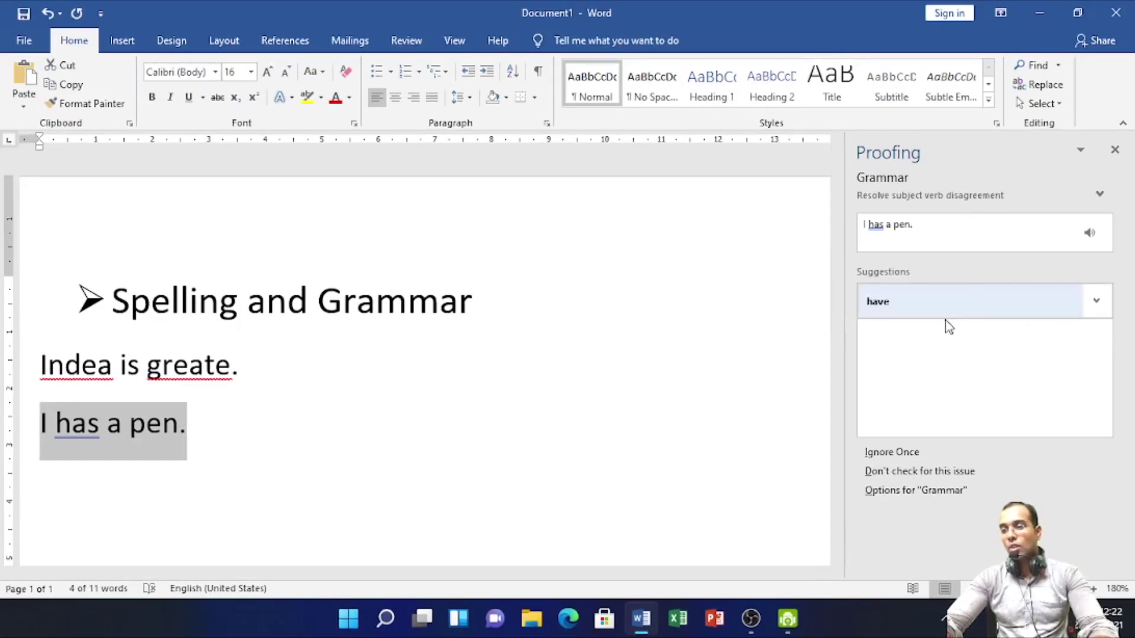
pyautogui.click(910, 312)
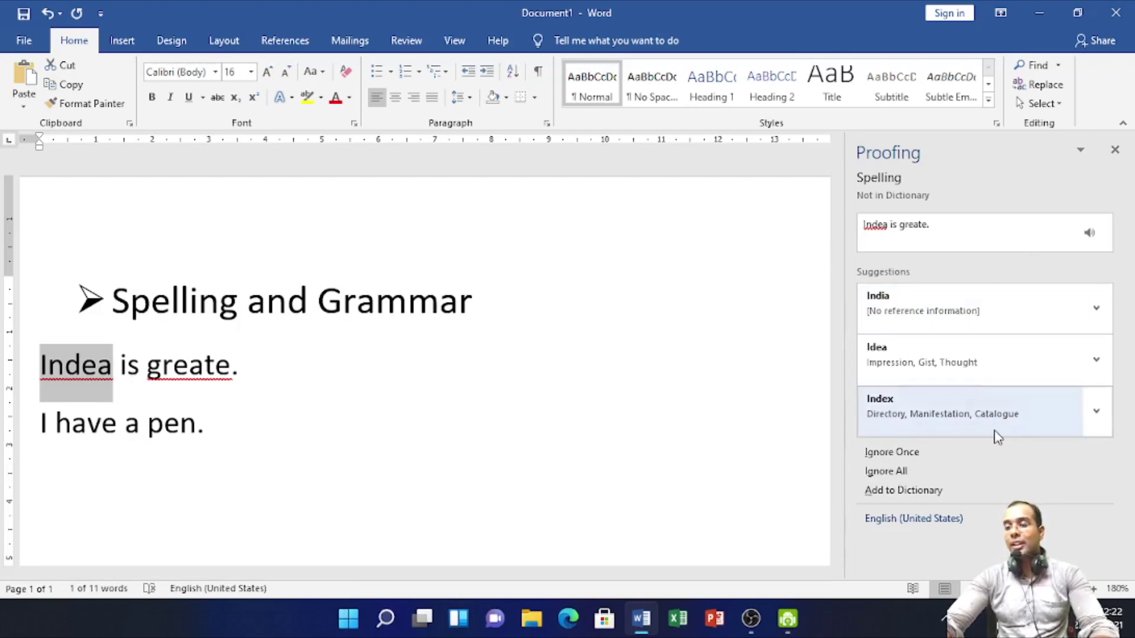
# Step: Rerun Spelling & Grammar from Review, replace 'greate' with 'great', and close the pane
pyautogui.click(1115, 150)
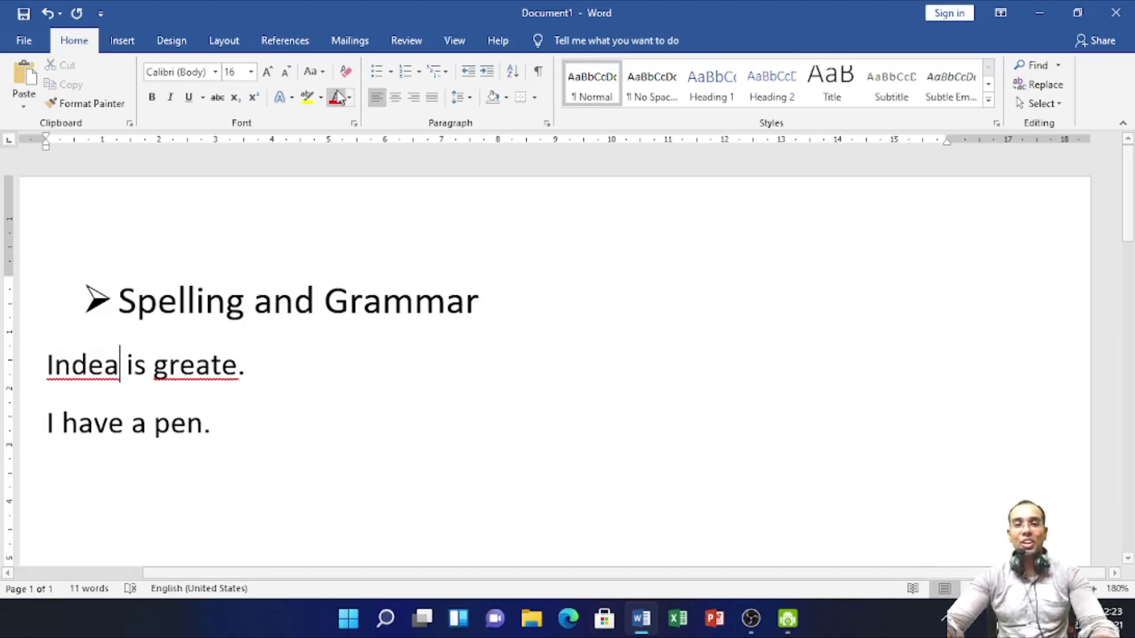
pyautogui.click(406, 40)
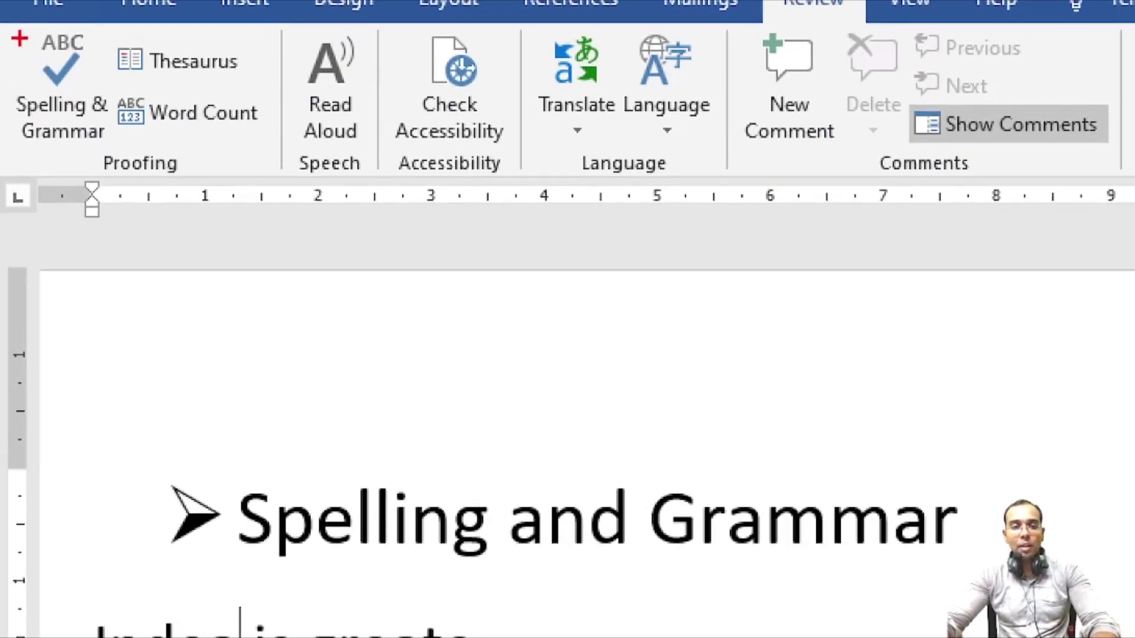
pyautogui.moveTo(10, 25); pyautogui.dragTo(117, 148)
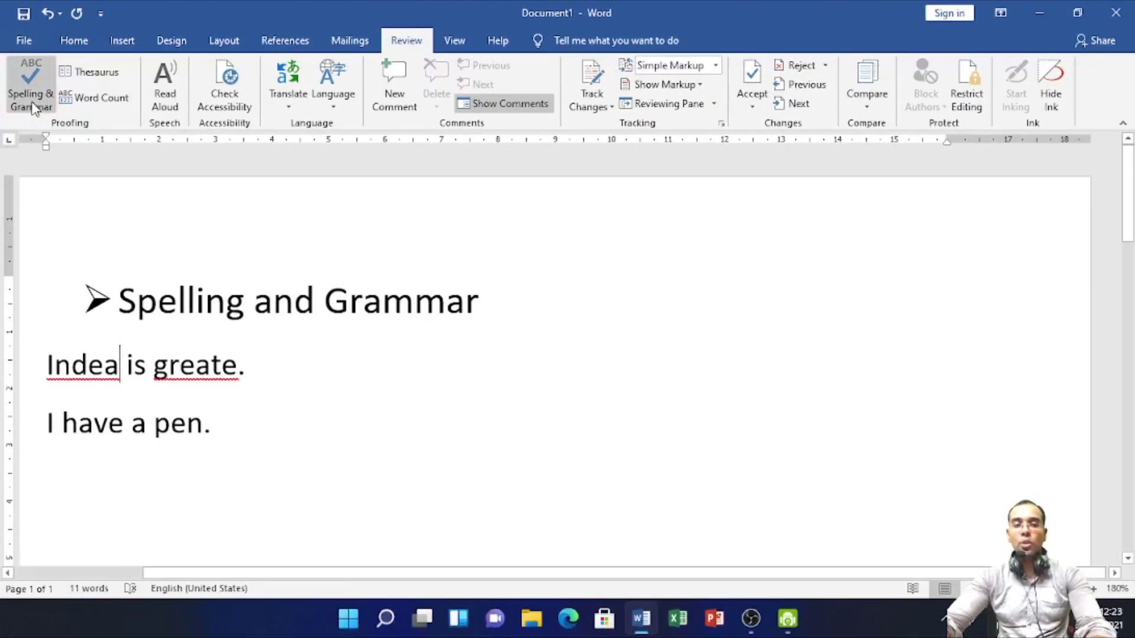
pyautogui.click(31, 100)
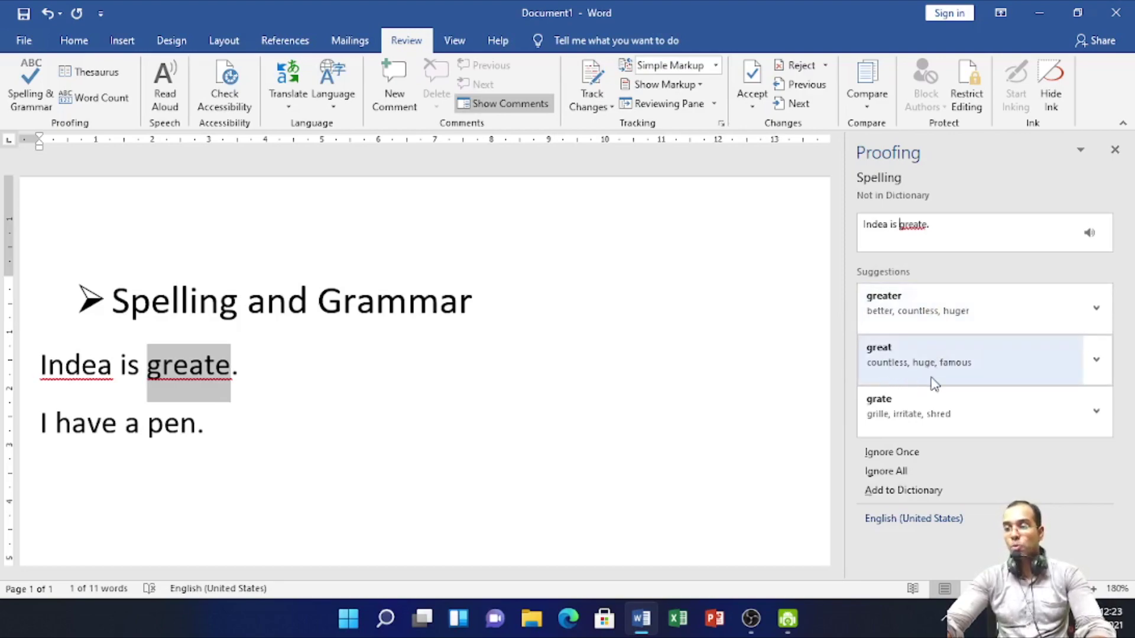
pyautogui.click(889, 356)
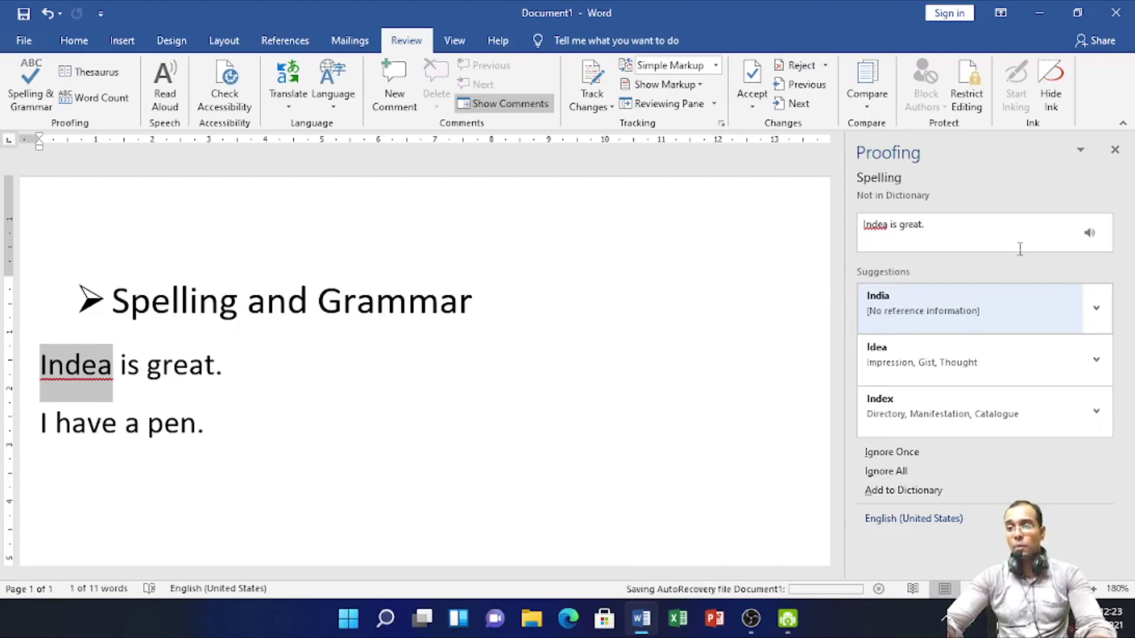
pyautogui.click(1115, 150)
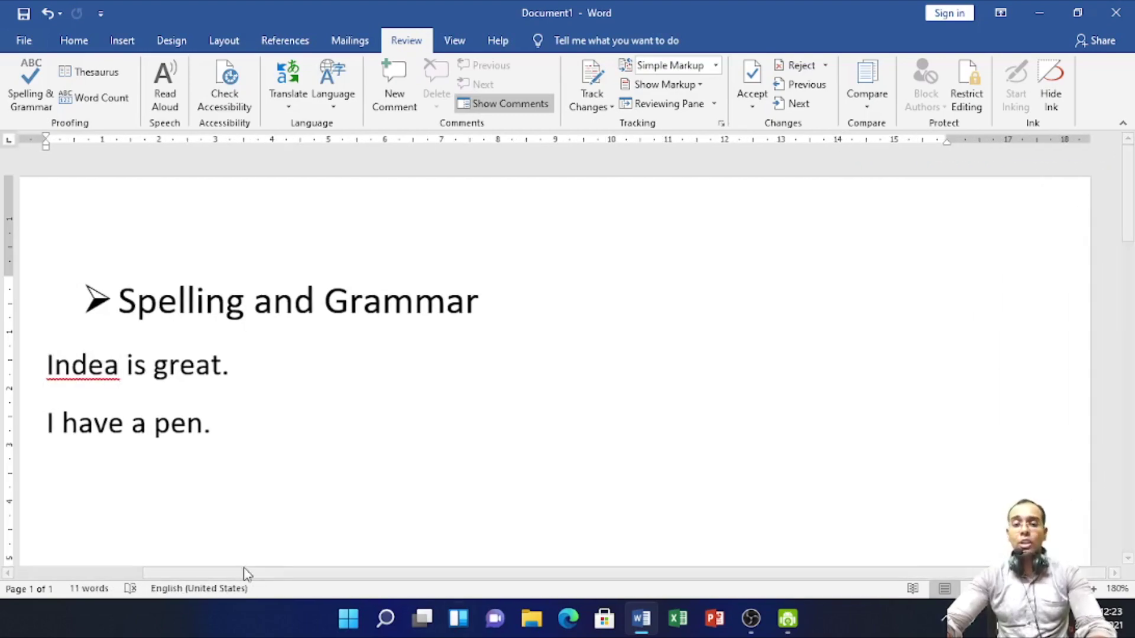
# Step: Undo with Ctrl+Z to restore the Thesaurus heading and 'Virat is a good batsman.'
pyautogui.rightClick(79, 375)
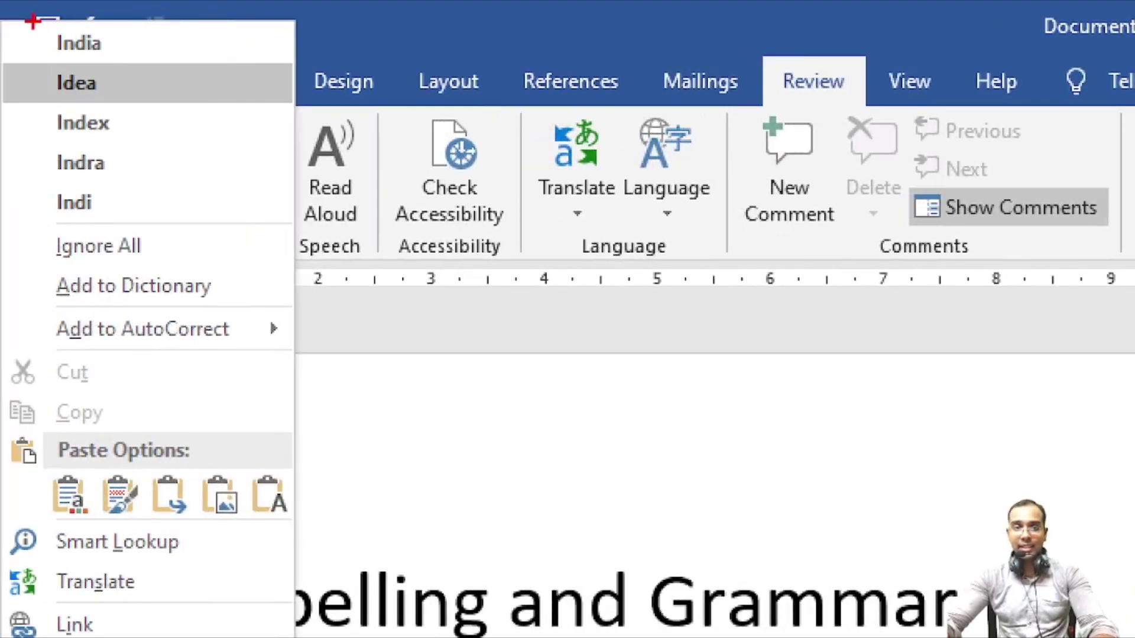
pyautogui.moveTo(19, 23); pyautogui.dragTo(242, 62)
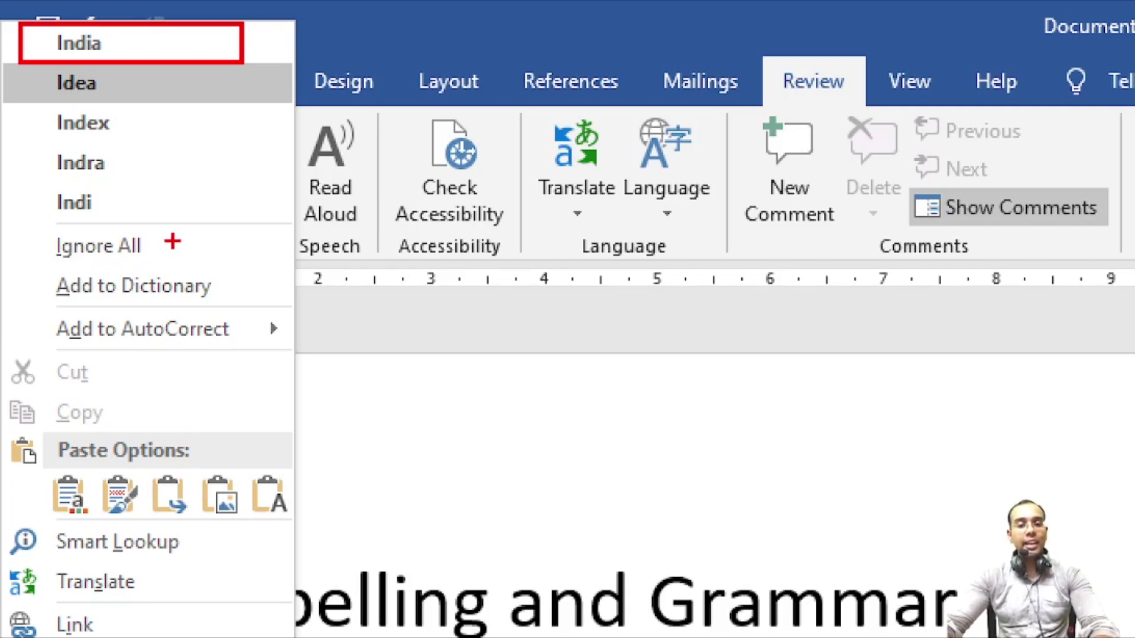
pyautogui.moveTo(31, 224)
pyautogui.mouseDown()
pyautogui.moveTo(257, 274)
pyautogui.moveTo(277, 265)
pyautogui.mouseUp()
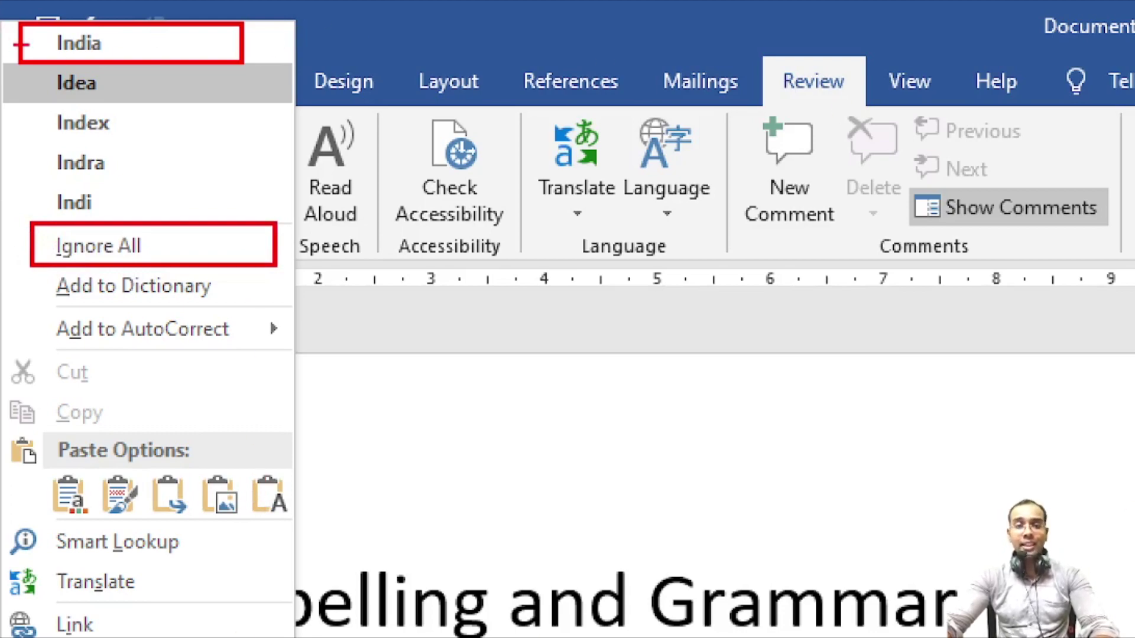
pyautogui.moveTo(146, 40)
pyautogui.mouseDown()
pyautogui.moveTo(159, 58)
pyautogui.moveTo(258, 1)
pyautogui.mouseUp()
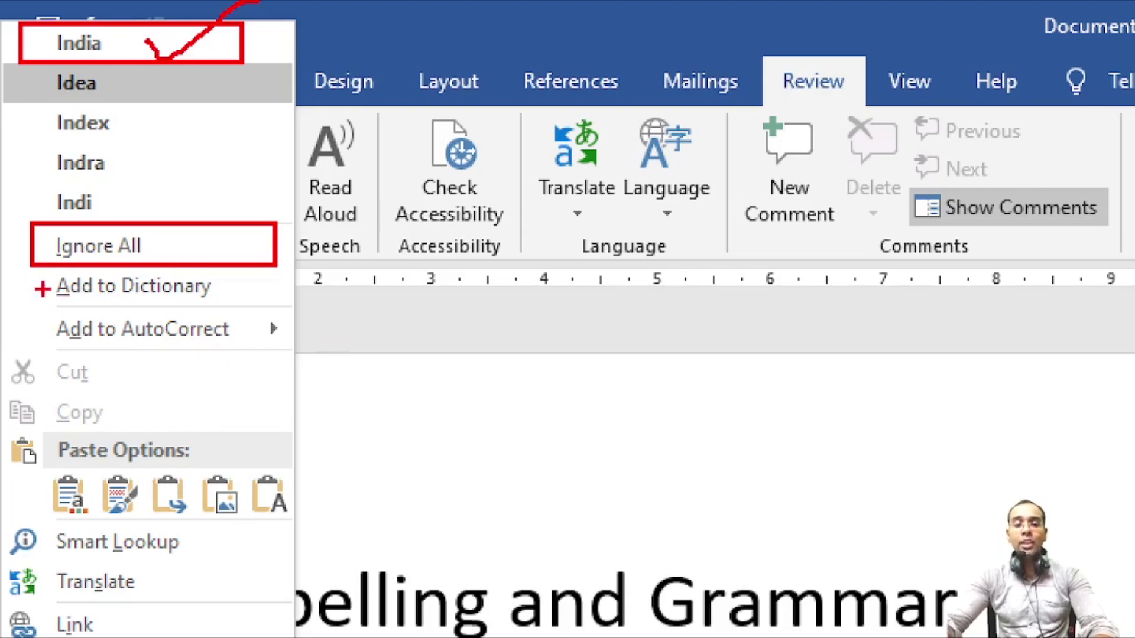
pyautogui.moveTo(28, 266); pyautogui.dragTo(311, 308)
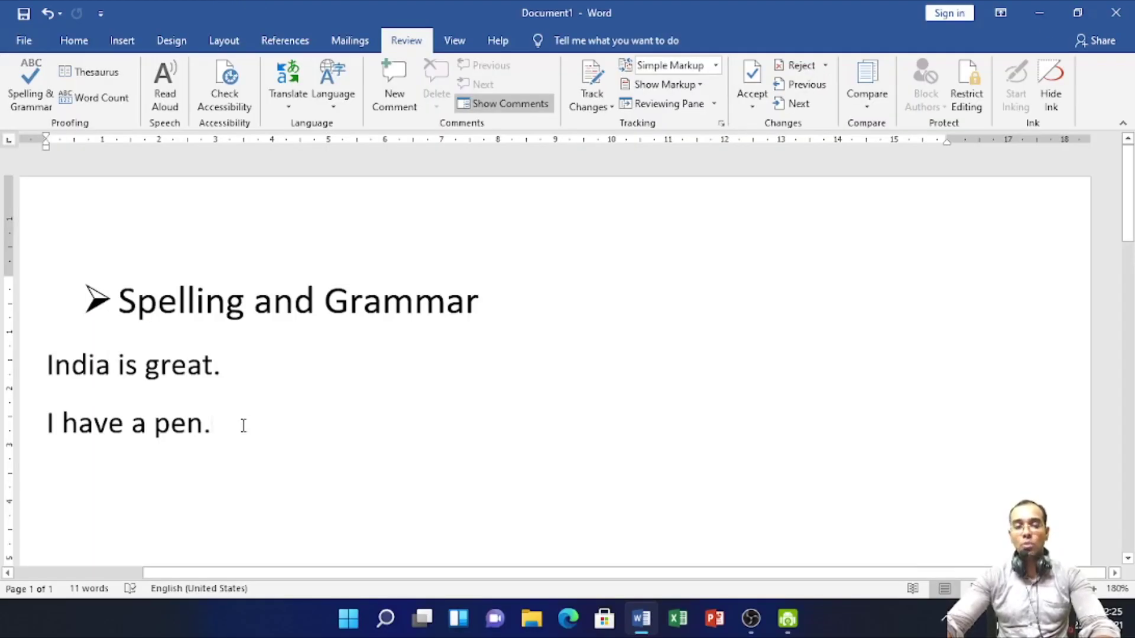
pyautogui.hotkey('ctrl', 'z')
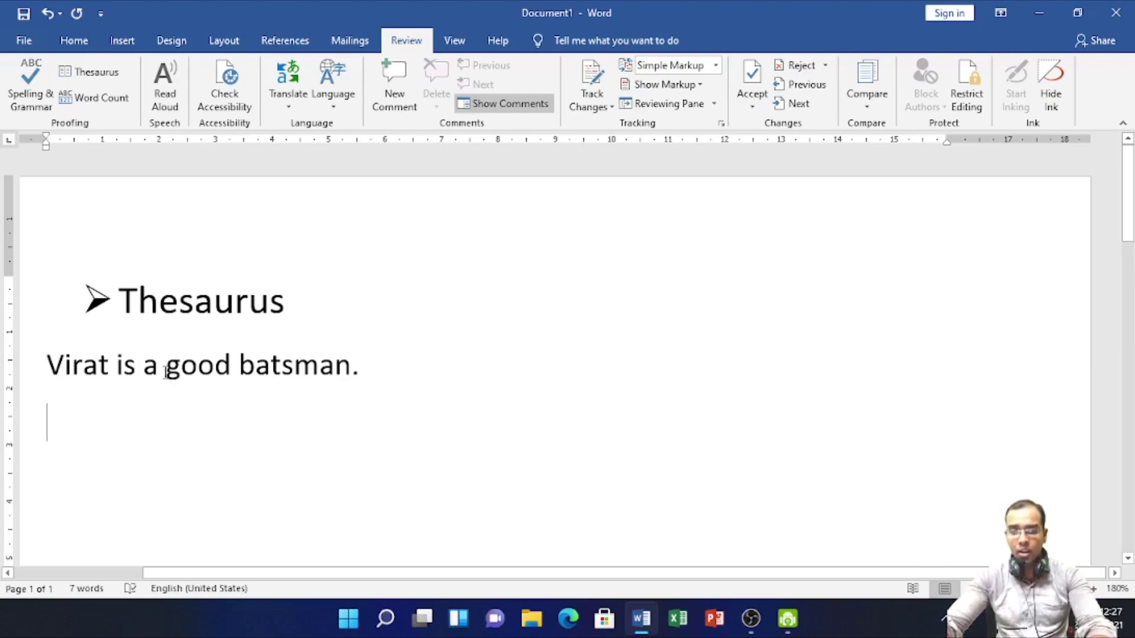
# Step: Select 'good' and look up its synonyms in the Thesaurus pane
pyautogui.moveTo(167, 372); pyautogui.dragTo(232, 375)
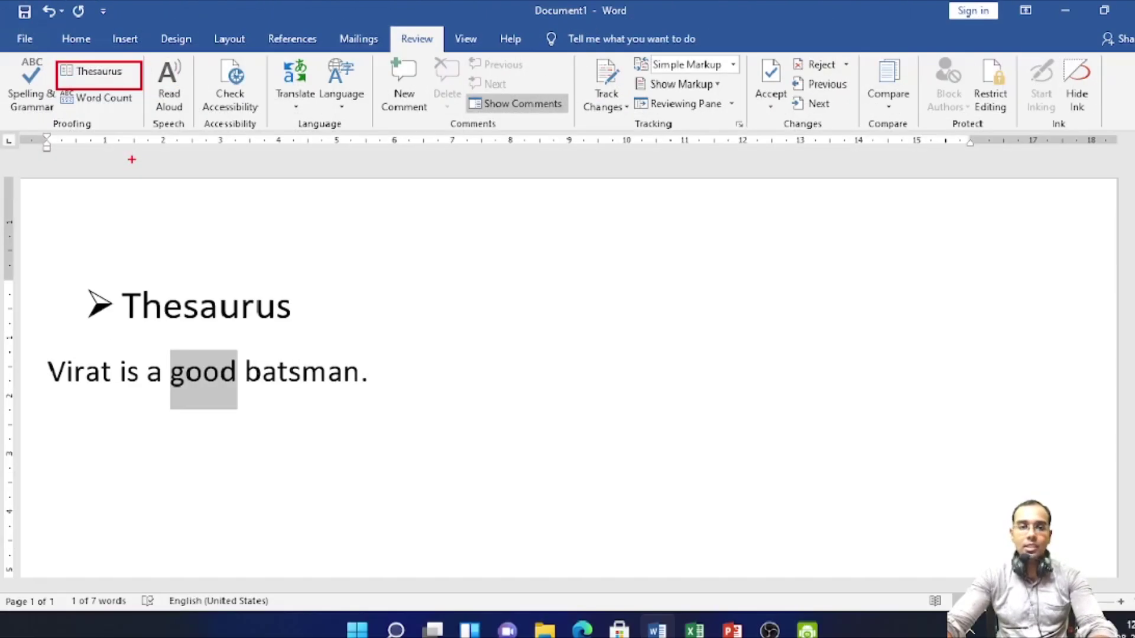
pyautogui.click(95, 71)
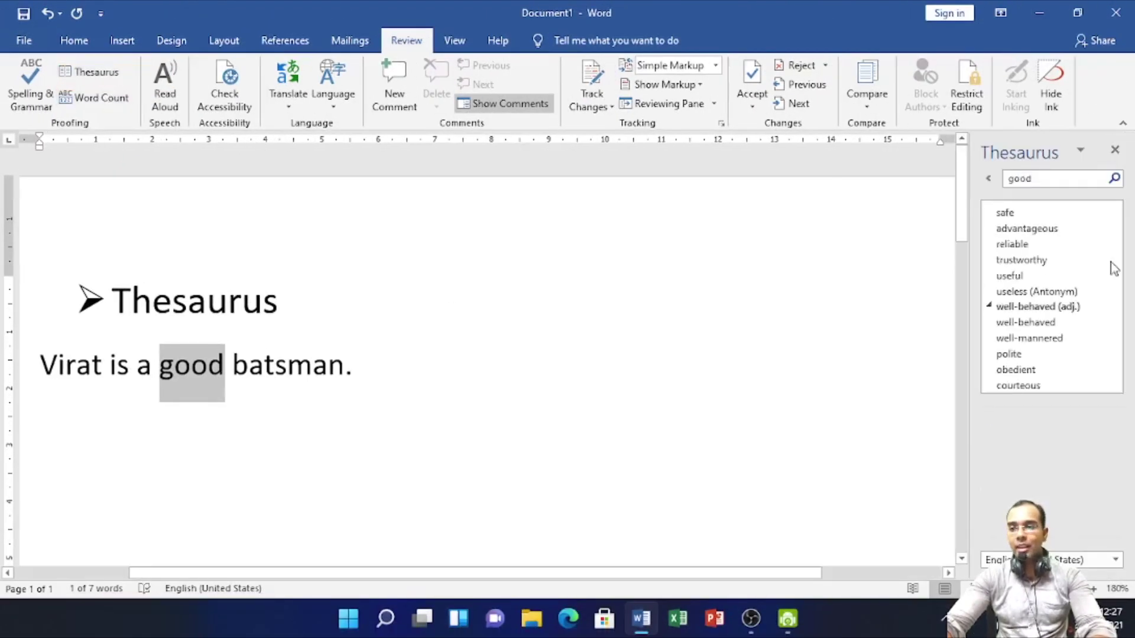
pyautogui.moveTo(1027, 228)
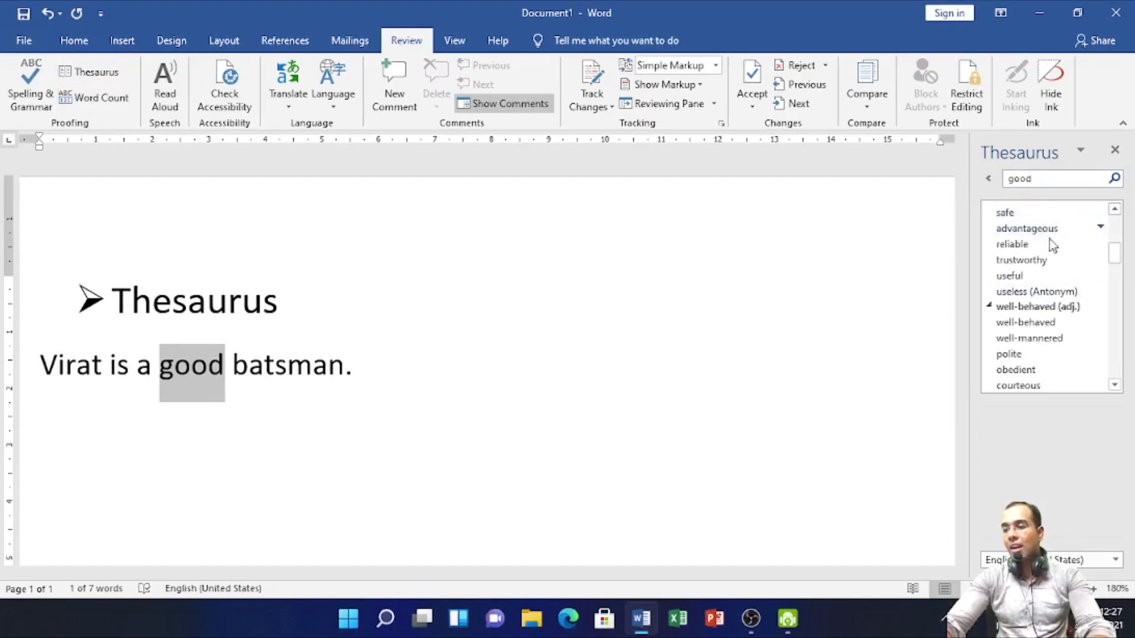
pyautogui.scroll(-1, 1051, 339)
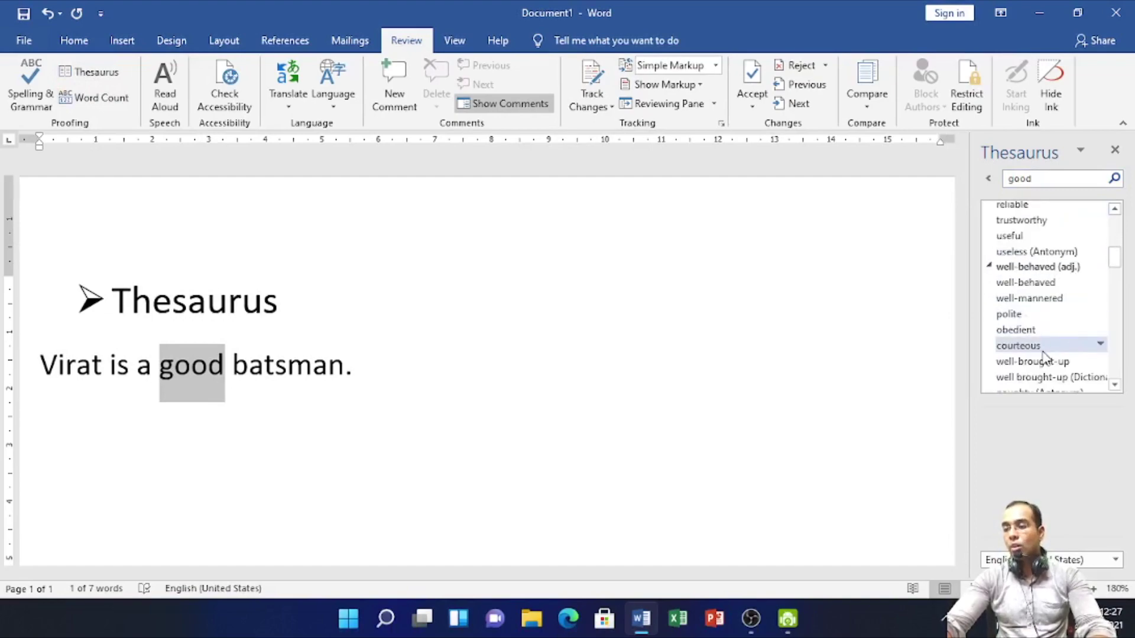
pyautogui.scroll(-1, 1050, 345)
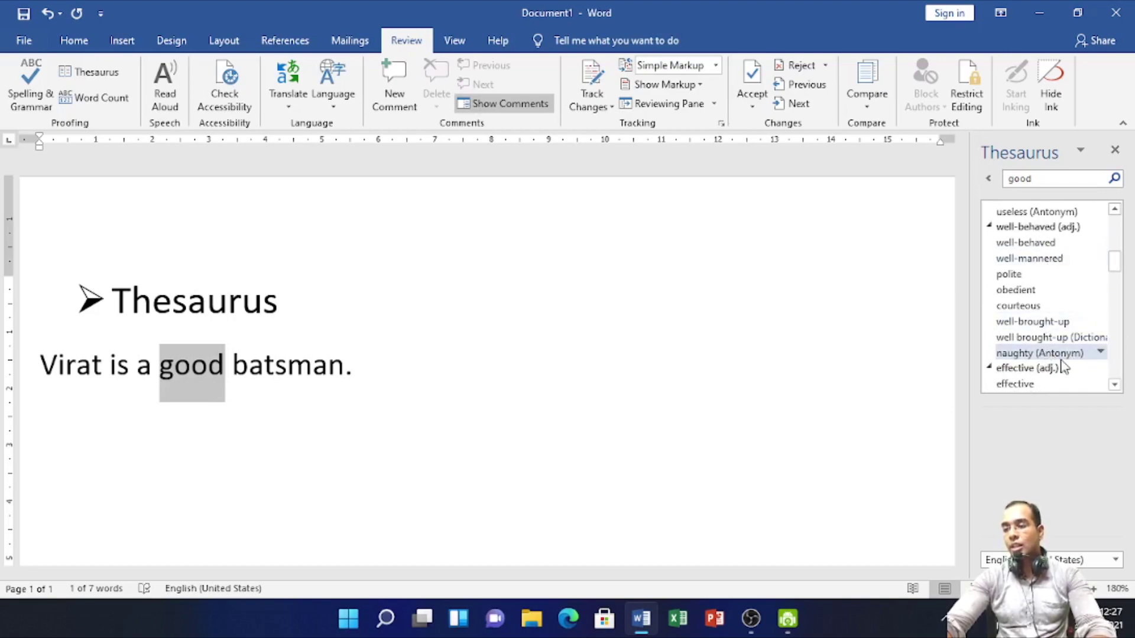
# Step: Scroll the synonym list down to 'skillful' and open its dropdown options
pyautogui.click(1114, 385)
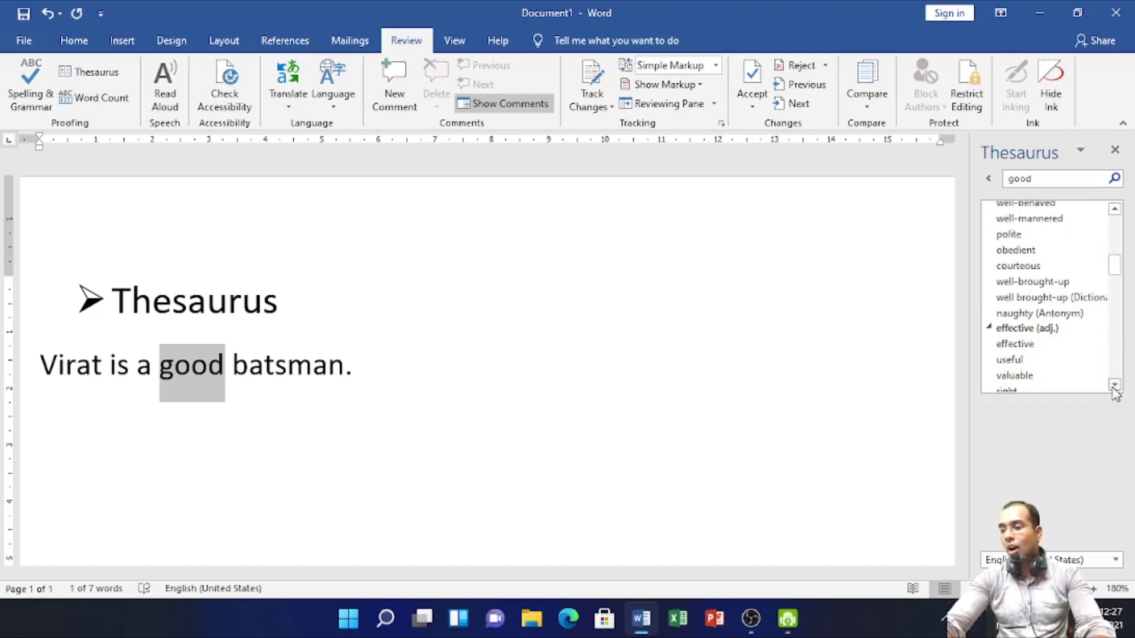
pyautogui.click(1114, 386)
pyautogui.click(1114, 385)
pyautogui.click(1114, 385)
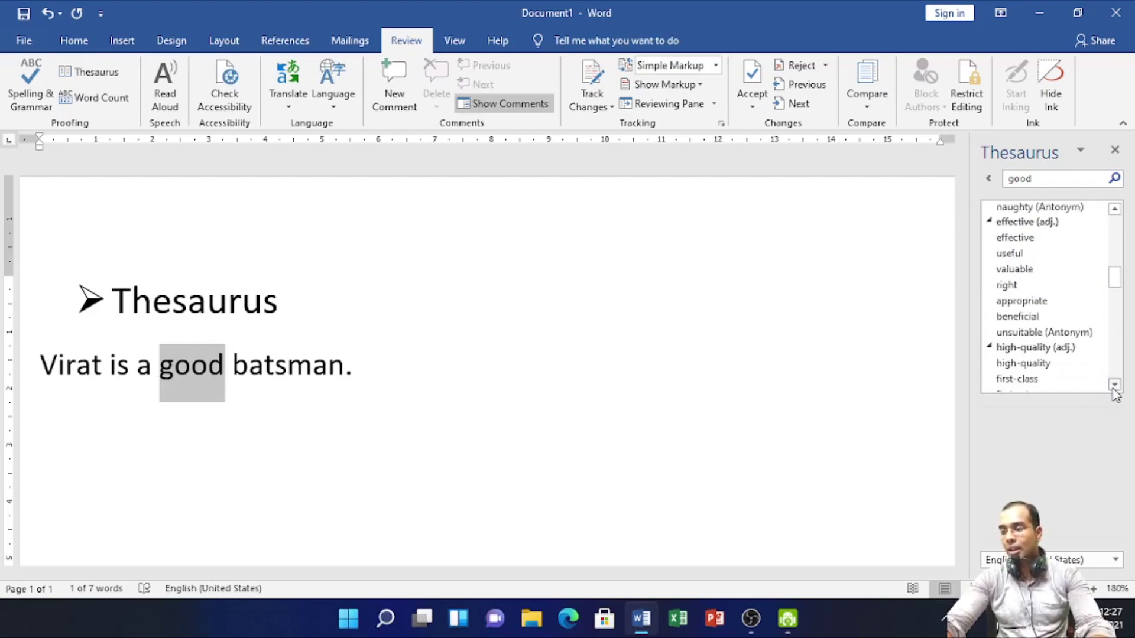
pyautogui.click(1114, 386)
pyautogui.click(1114, 385)
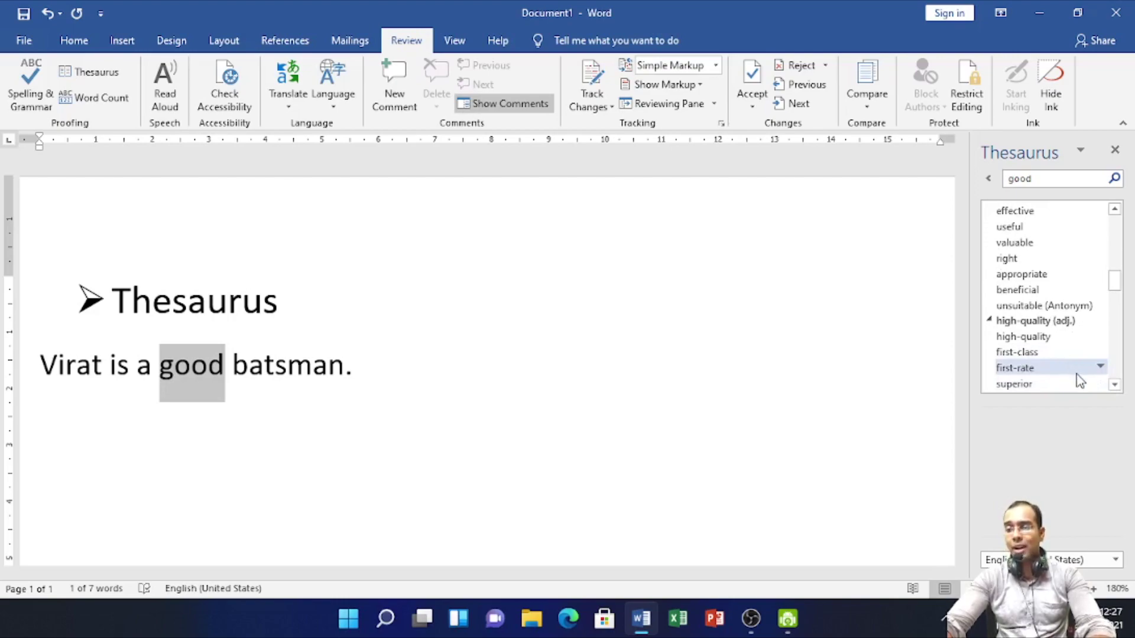
pyautogui.click(1114, 386)
pyautogui.click(1114, 386)
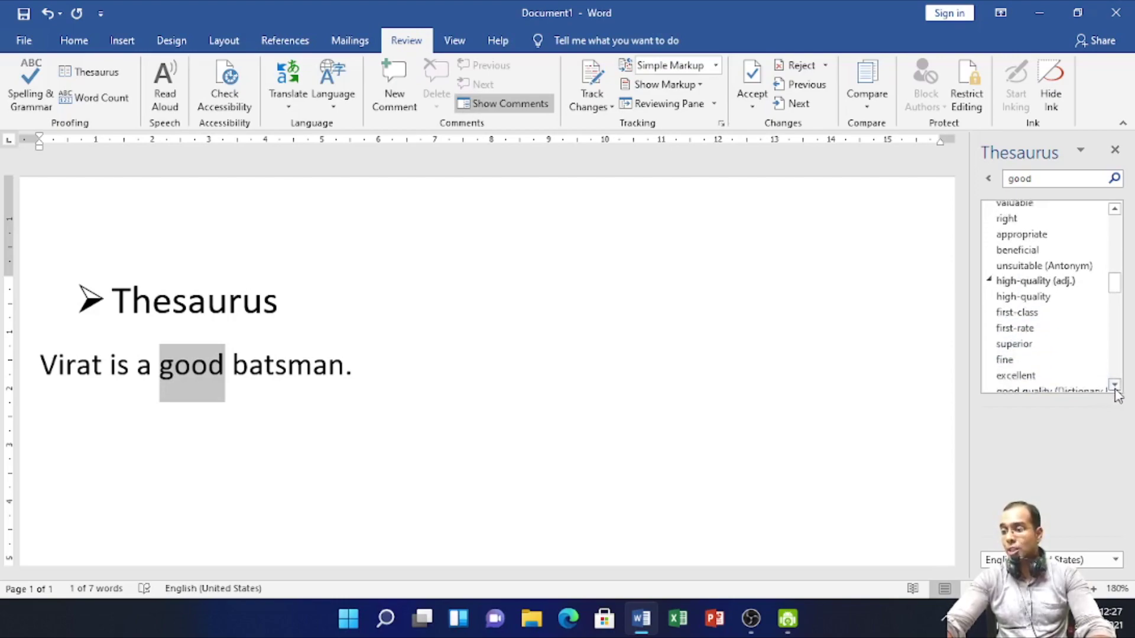
pyautogui.click(1115, 386)
pyautogui.click(1114, 385)
pyautogui.click(1114, 385)
pyautogui.click(1115, 385)
pyautogui.click(1114, 386)
pyautogui.click(1115, 386)
pyautogui.click(1114, 386)
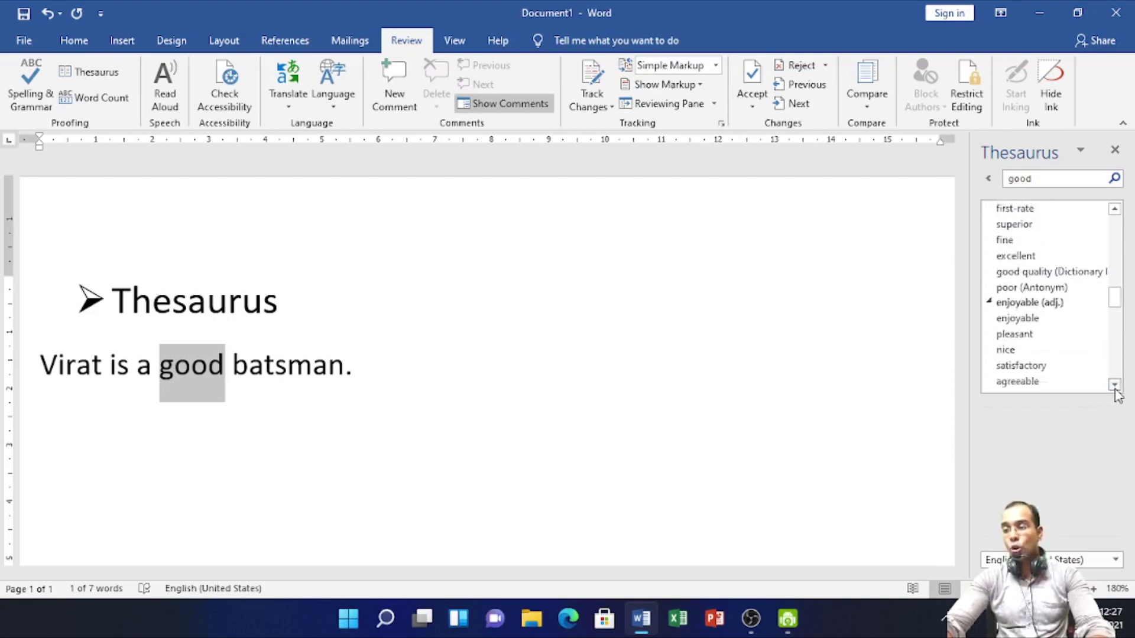
pyautogui.click(1115, 385)
pyautogui.click(1114, 386)
pyautogui.click(1115, 386)
pyautogui.click(1114, 385)
pyautogui.click(1114, 386)
pyautogui.click(1114, 385)
pyautogui.click(1114, 386)
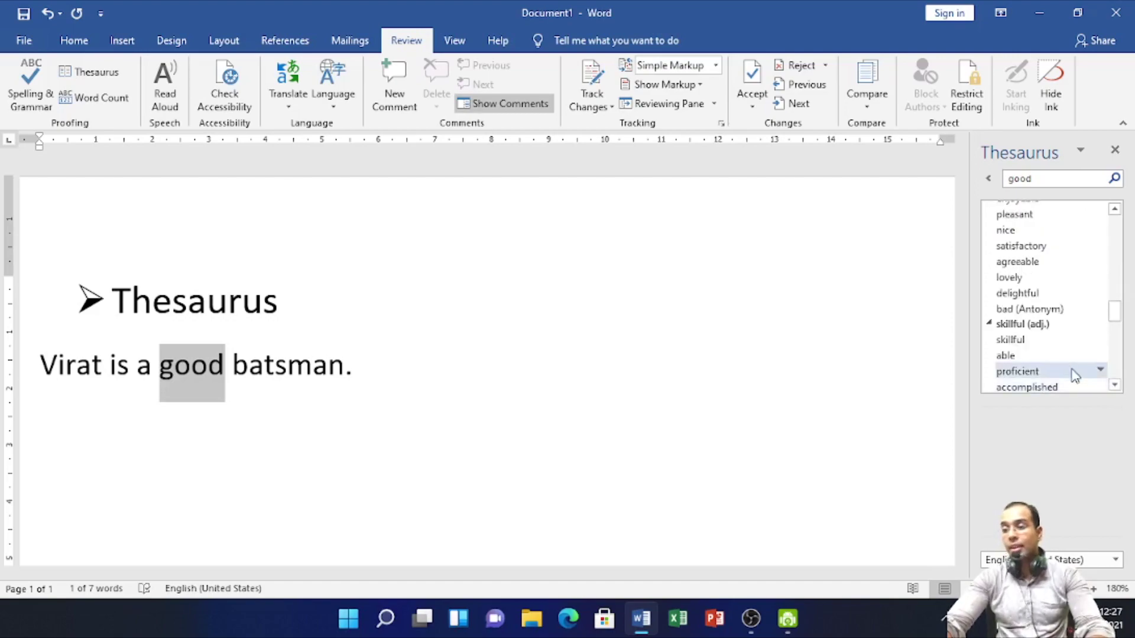
pyautogui.click(1069, 341)
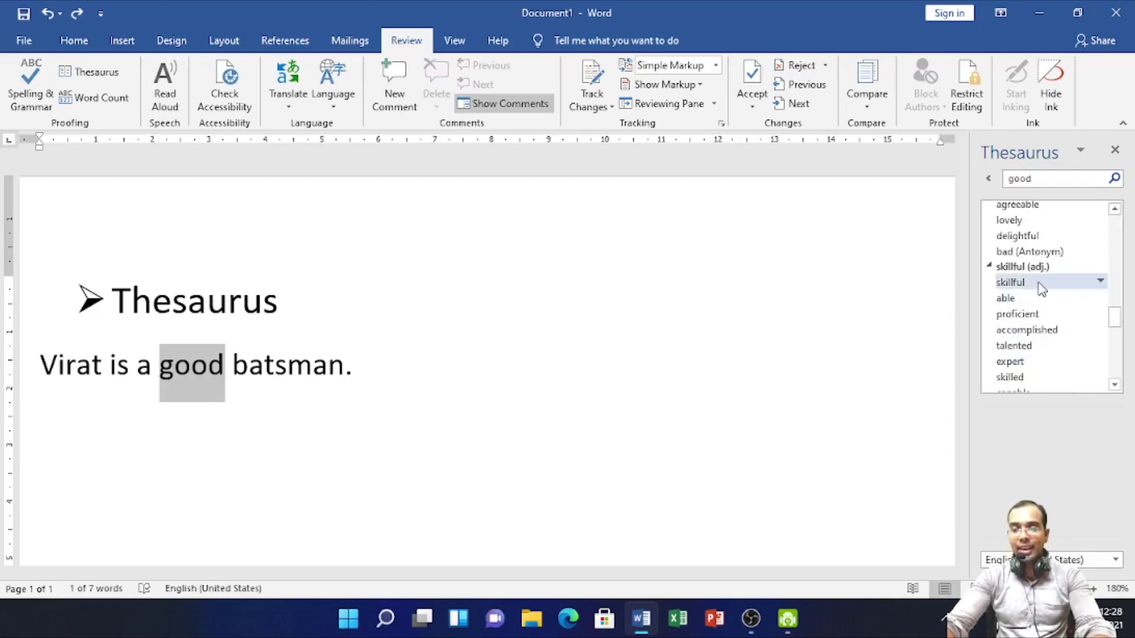
pyautogui.click(1101, 282)
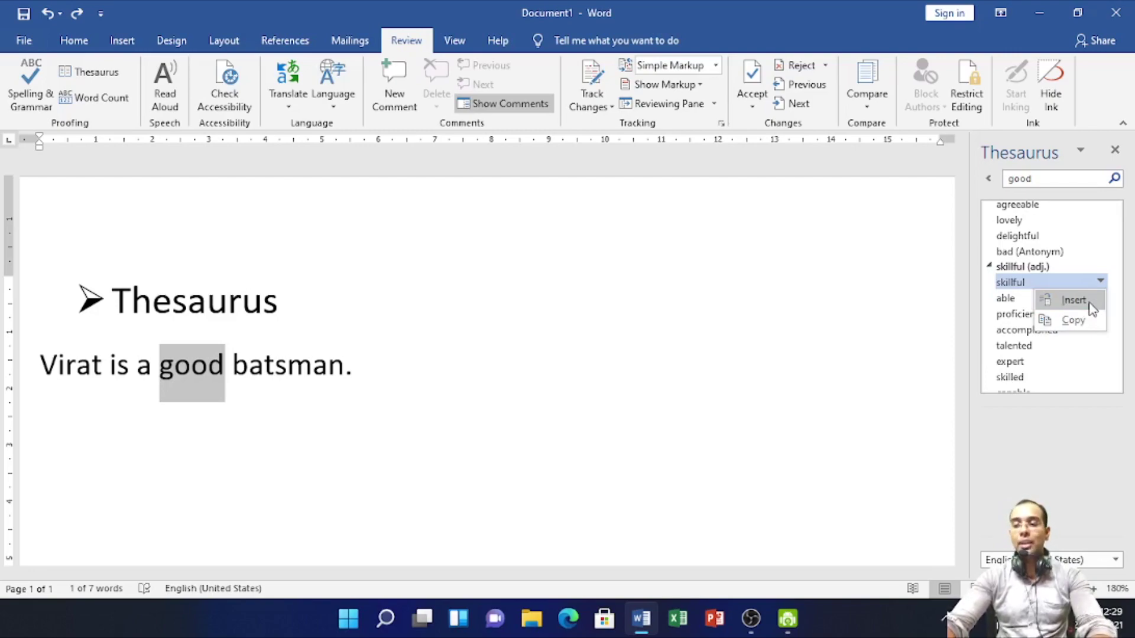
# Step: Insert 'skillful' from its Thesaurus dropdown in place of 'good'
pyautogui.click(1091, 308)
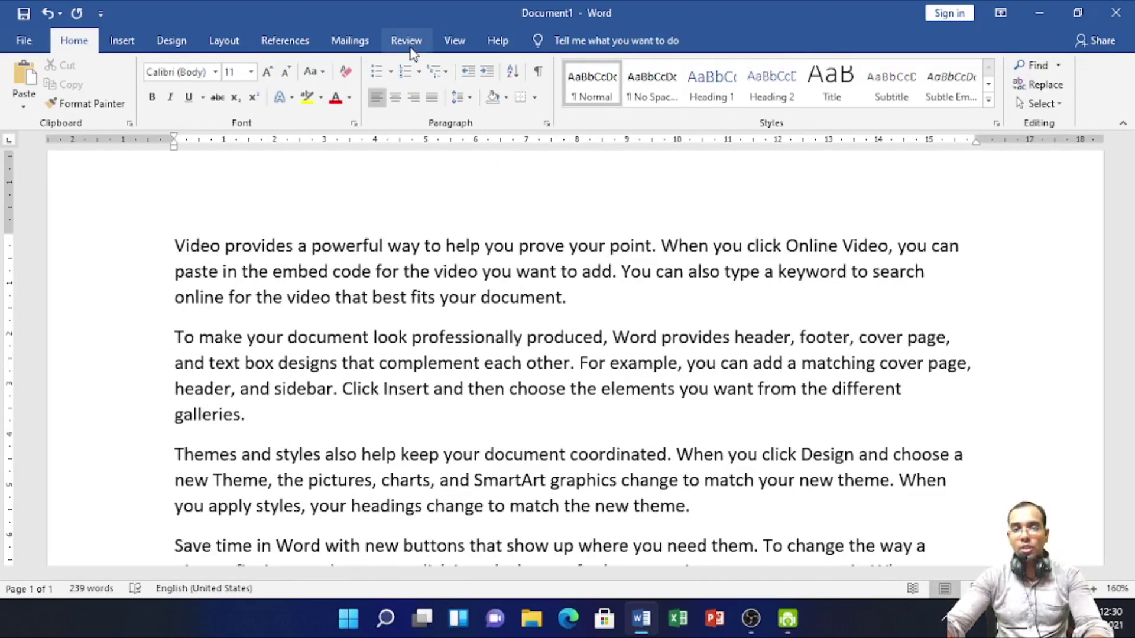
pyautogui.click(407, 41)
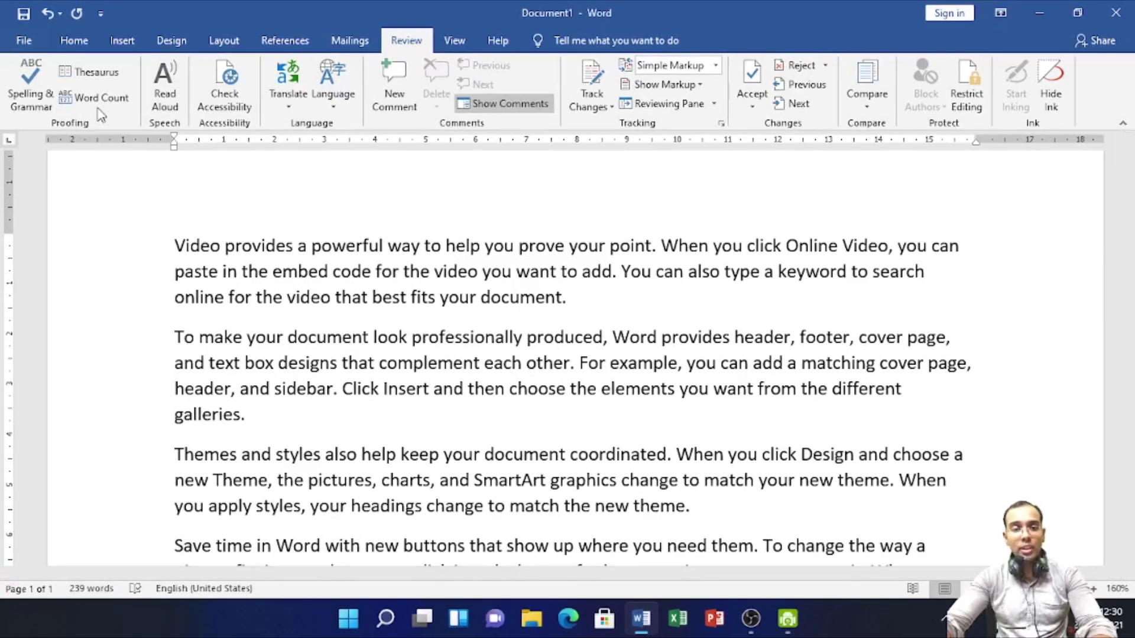
# Step: Open Word Count to show 239 words and 1,063 characters for the sample document
pyautogui.click(95, 98)
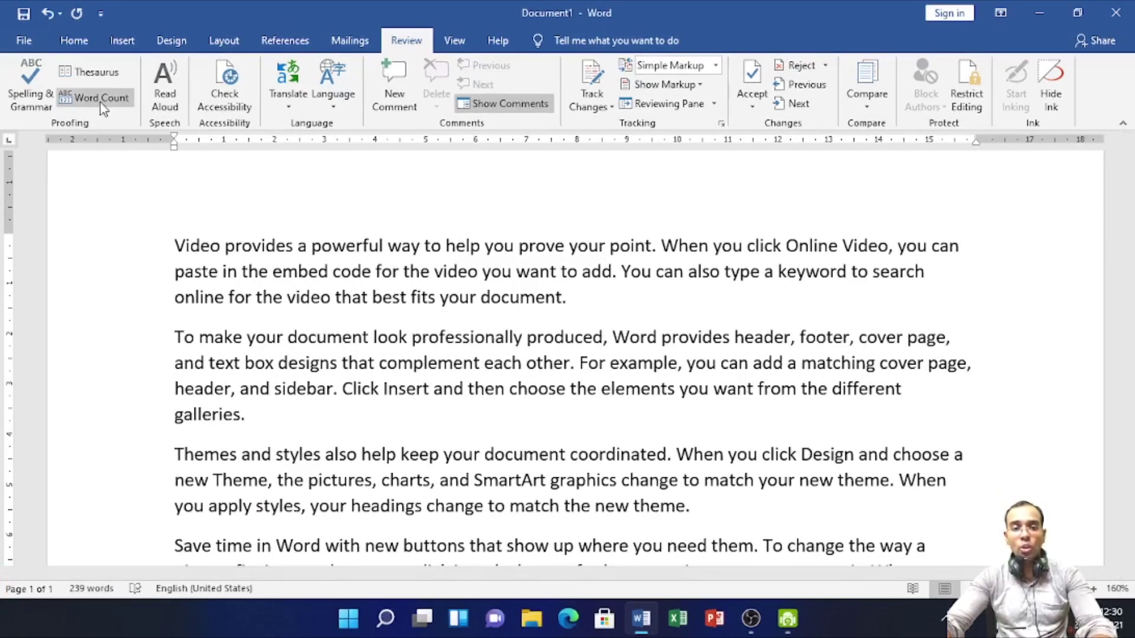